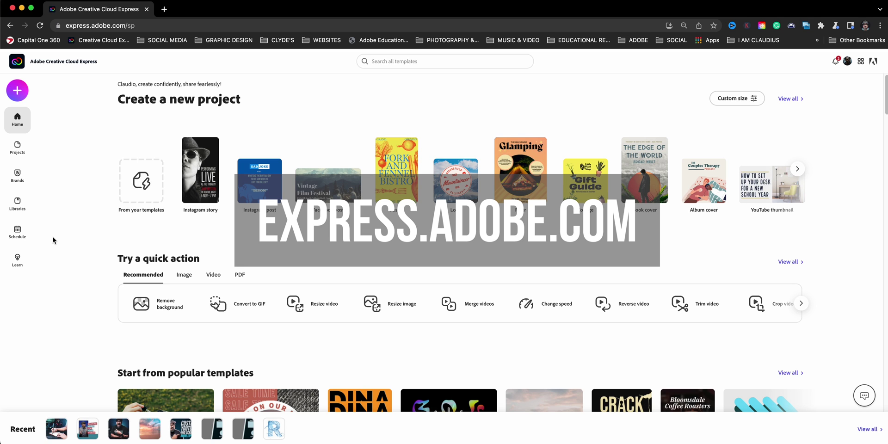
Open the social media schedule calendar, then find the portrait photo project 'My project copy' in Projects
left_click(21, 238)
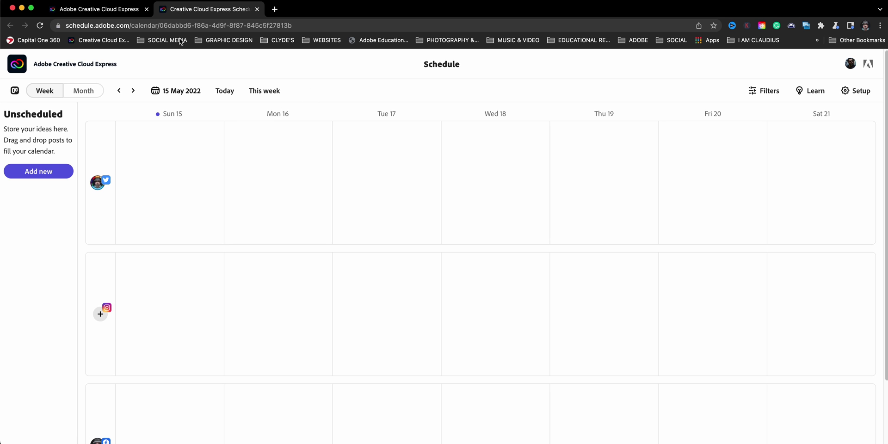
left_click(125, 14)
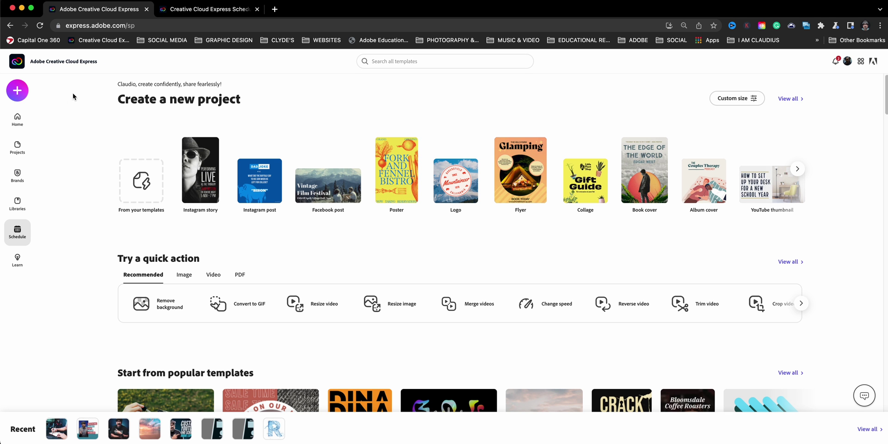
left_click(25, 155)
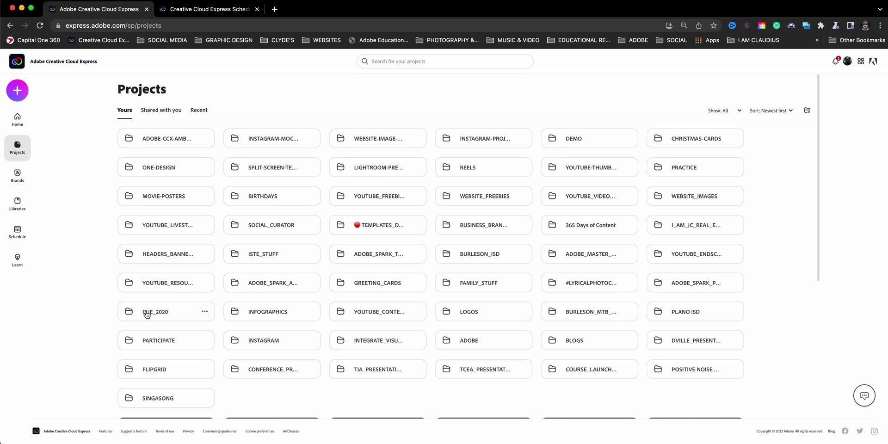
scroll(145, 313, "down", 3)
scroll(146, 313, "down", 2)
scroll(260, 256, "up", 5)
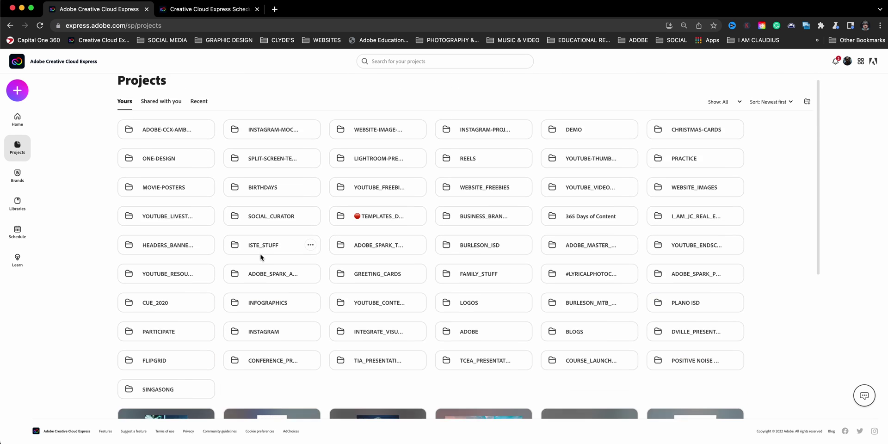
scroll(261, 257, "down", 2)
scroll(261, 257, "down", 1)
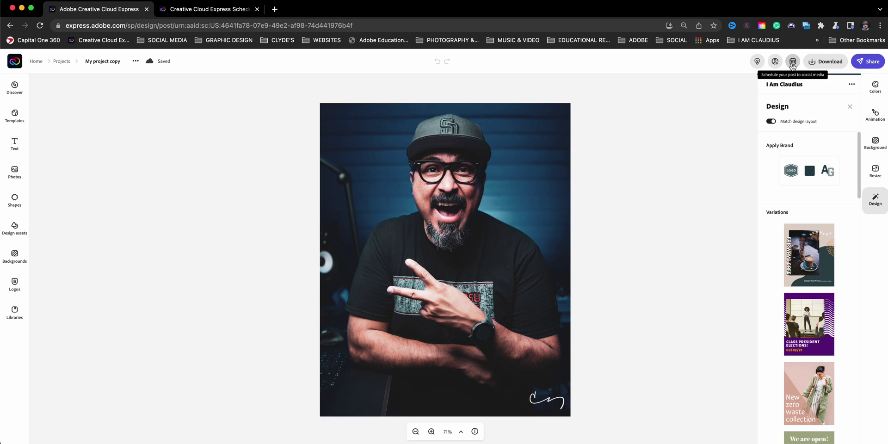
Send the portrait design to the scheduler via Share > Schedule and view its new post on 15 May
left_click(817, 67)
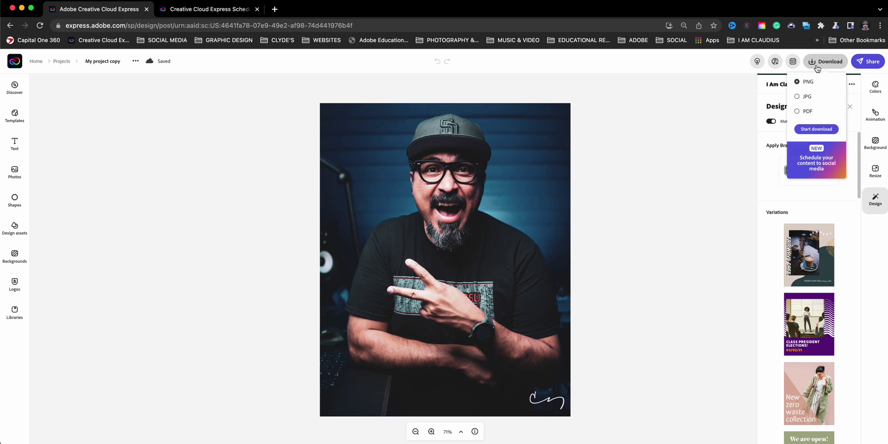
left_click(825, 163)
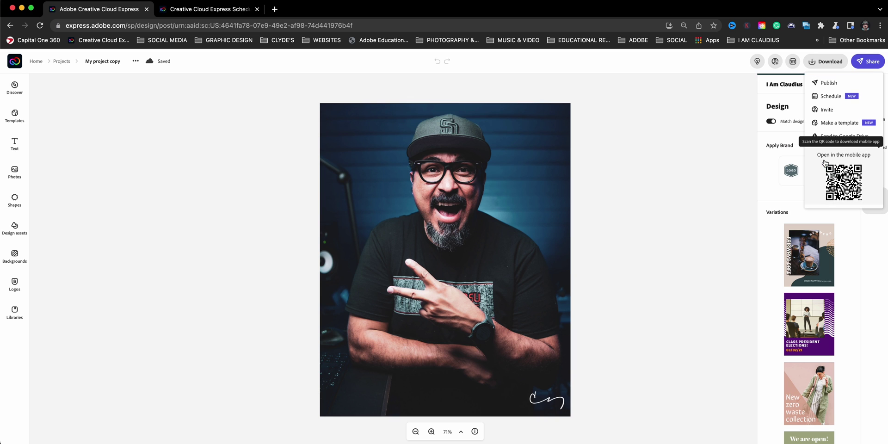
left_click(830, 97)
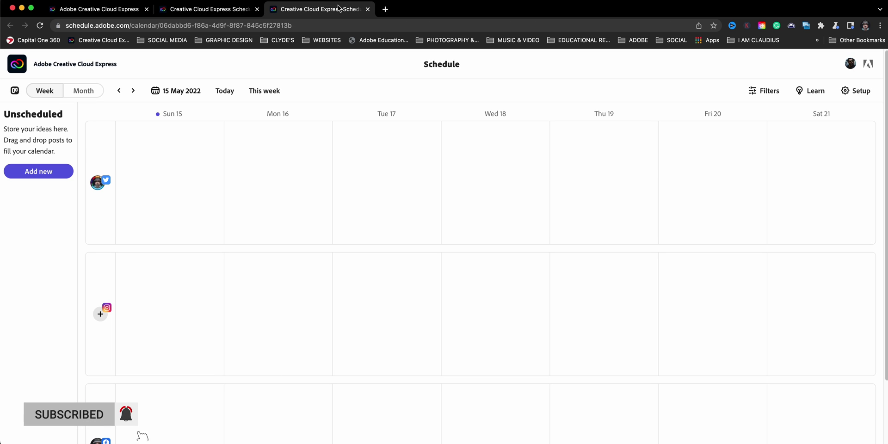
left_click(230, 15)
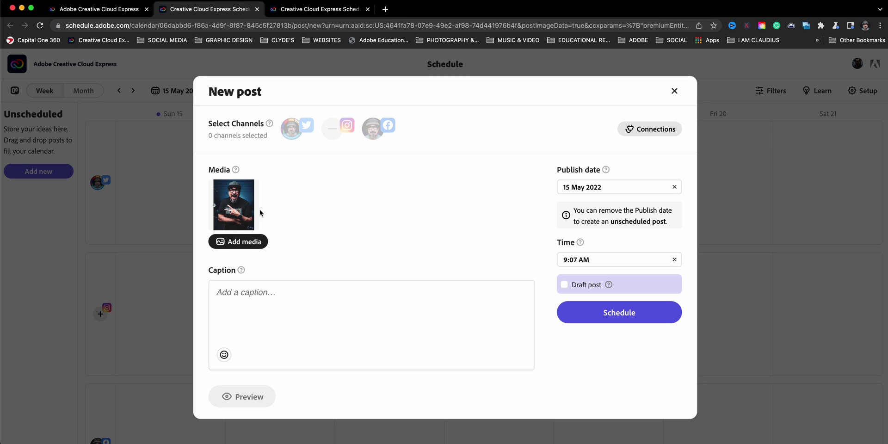
Open Connections, showing Twitter and Facebook connected and Instagram not connected
mouse_move(240, 213)
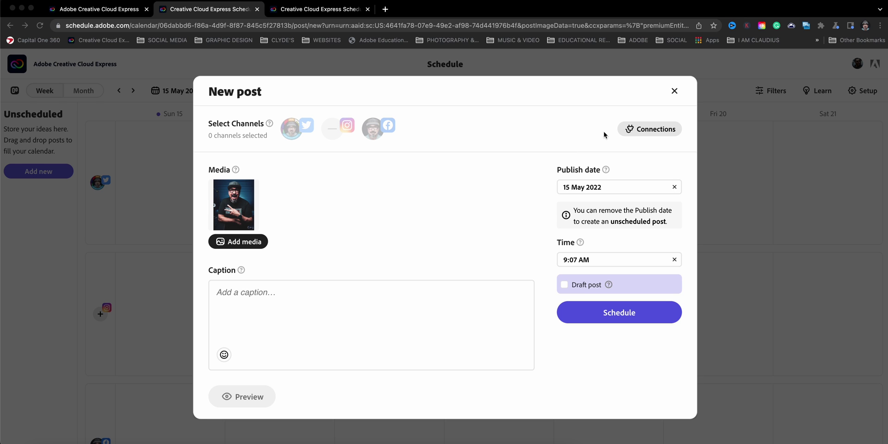
left_click(633, 133)
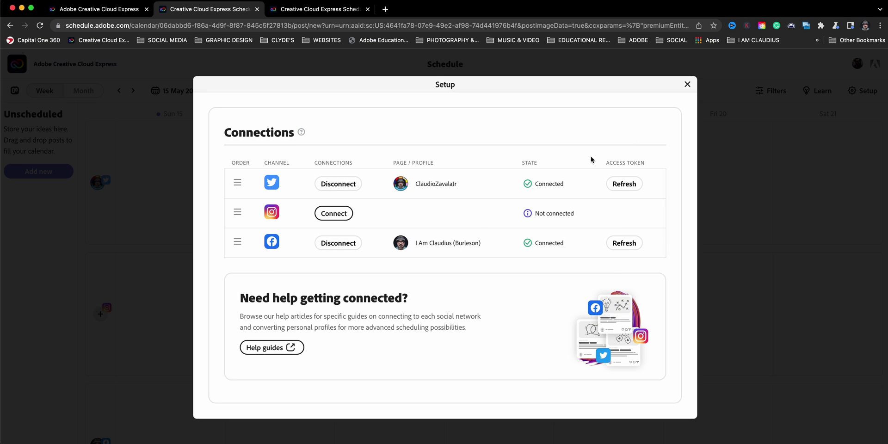
Connect Instagram as a business profile through the linked Facebook account, then close Setup
left_click(343, 214)
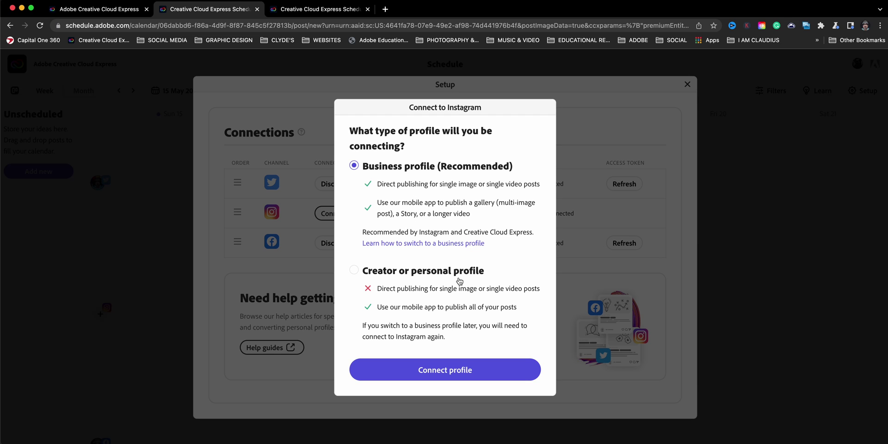
left_click(452, 371)
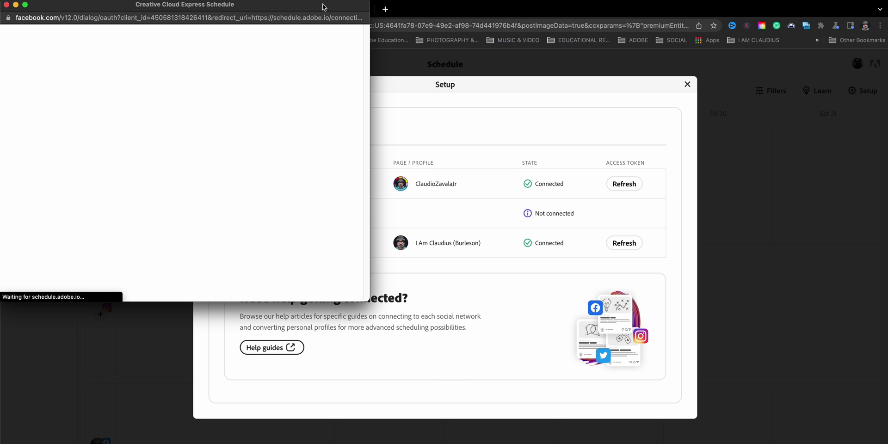
left_click_drag(323, 7, 524, 83)
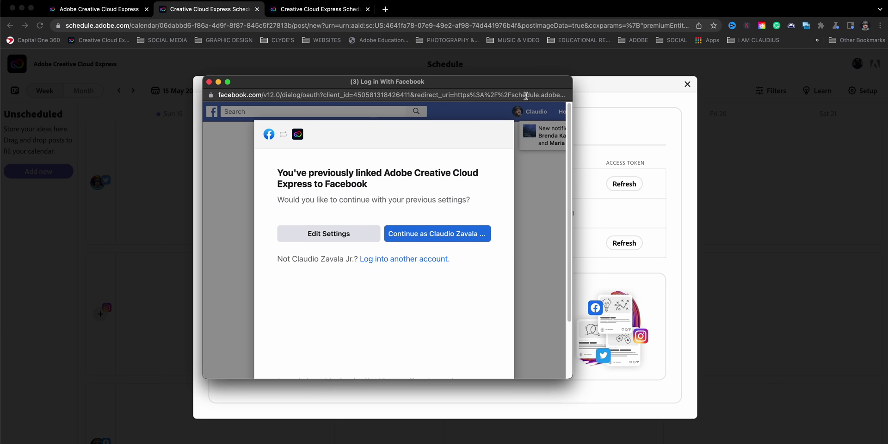
left_click(453, 236)
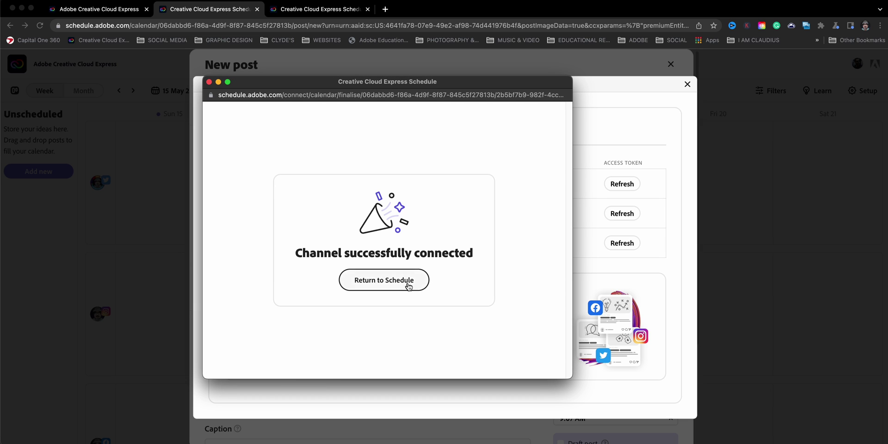
left_click(409, 284)
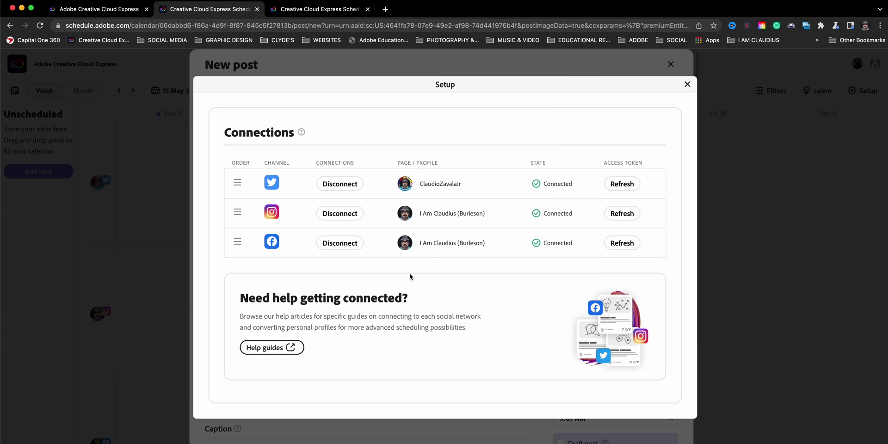
left_click(688, 84)
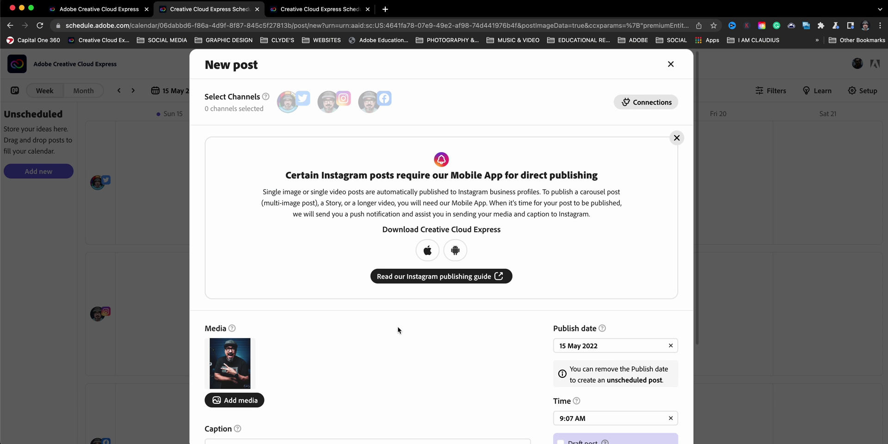
Paste the caption 'Enjoying time in the office!' with its hashtags into the new post
scroll(398, 330, "down", 2)
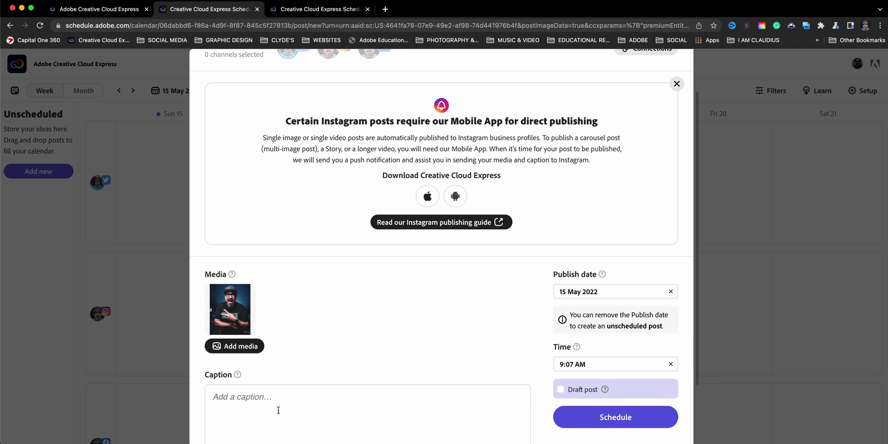
type("Enjoying time in the office! ✌🏿  #xt3fujifilm #minimalsetups #officesetup #officemakeover #creativityforall #officestudio #youtuberstexas #youtubestudio #youtubespace #igvideos #videoeditors #creativecloudexpress #adobeexpress")
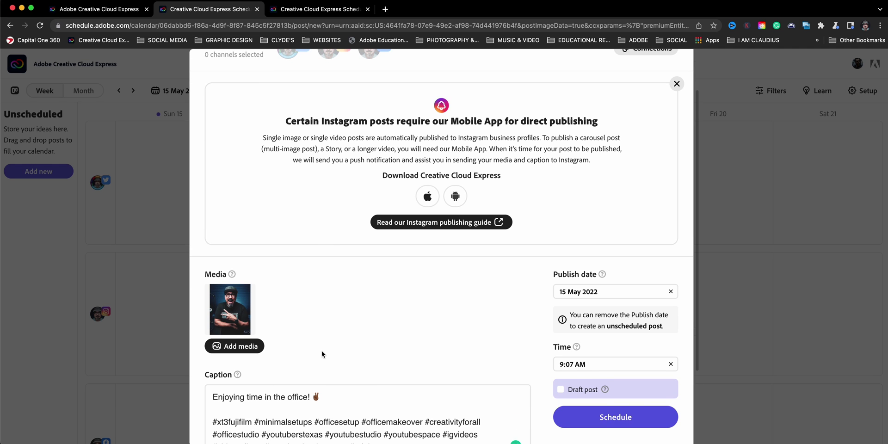
scroll(322, 350, "down", 2)
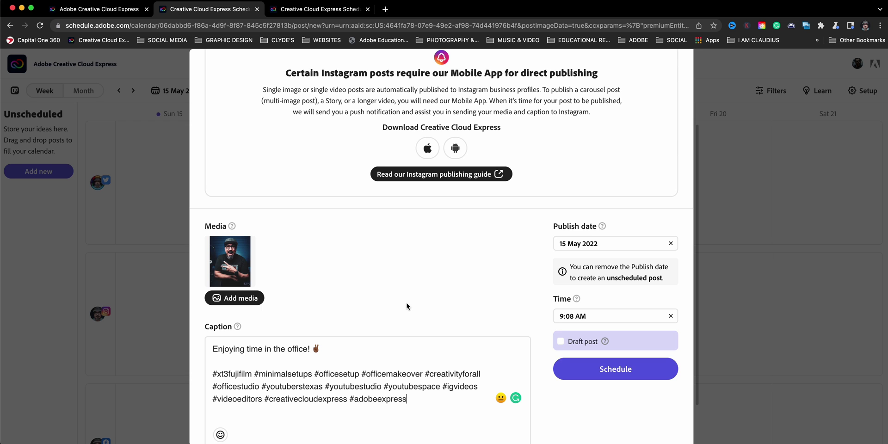
scroll(416, 313, "up", 4)
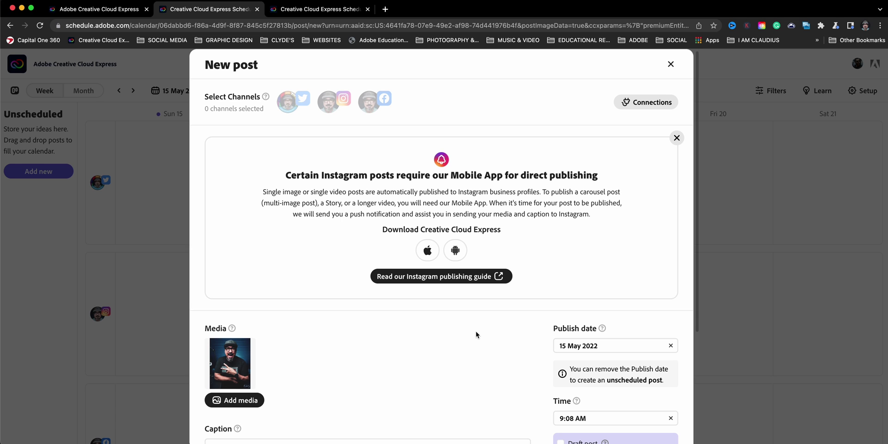
scroll(477, 334, "down", 3)
scroll(477, 331, "up", 2)
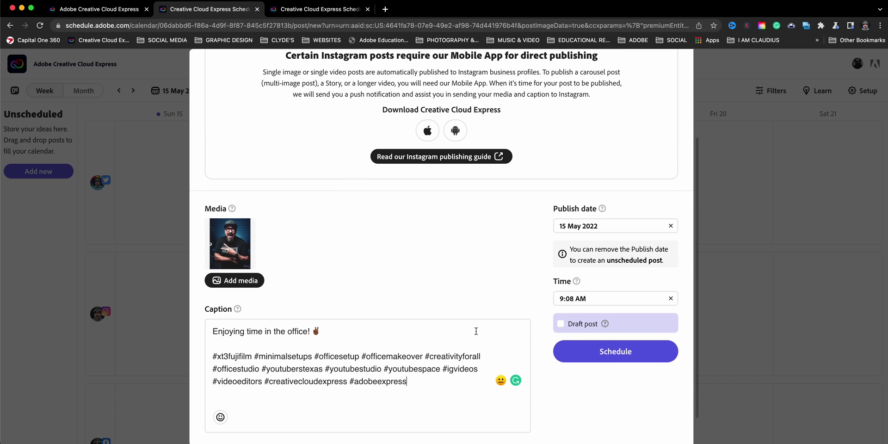
scroll(476, 331, "up", 1)
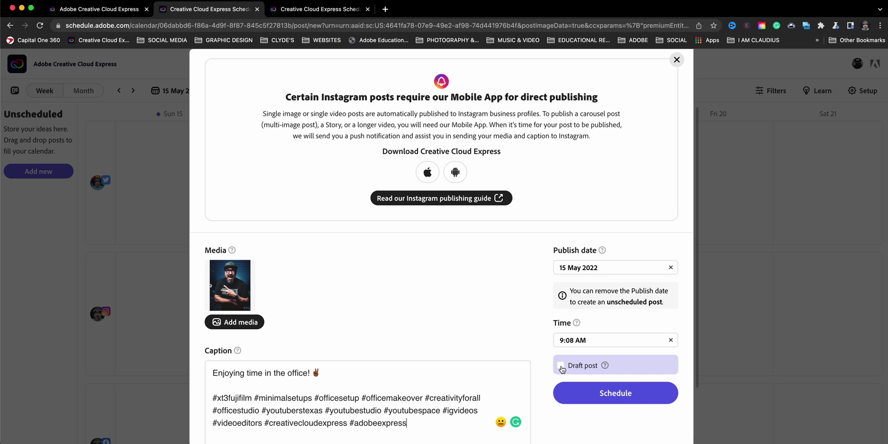
left_click(587, 273)
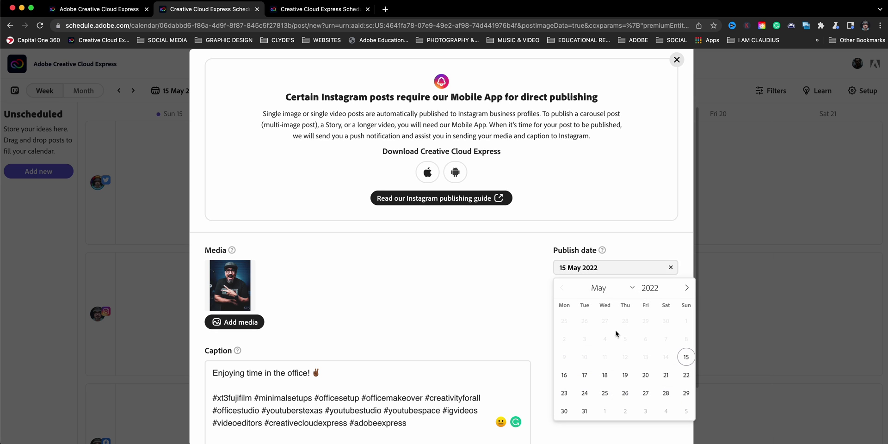
left_click(647, 246)
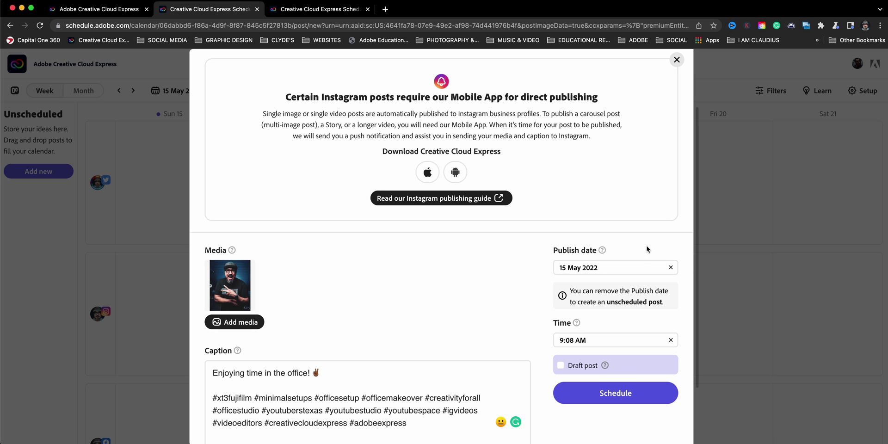
Select Twitter as the channel and schedule the post for Sun 15 May at 9:09 AM
left_click(611, 396)
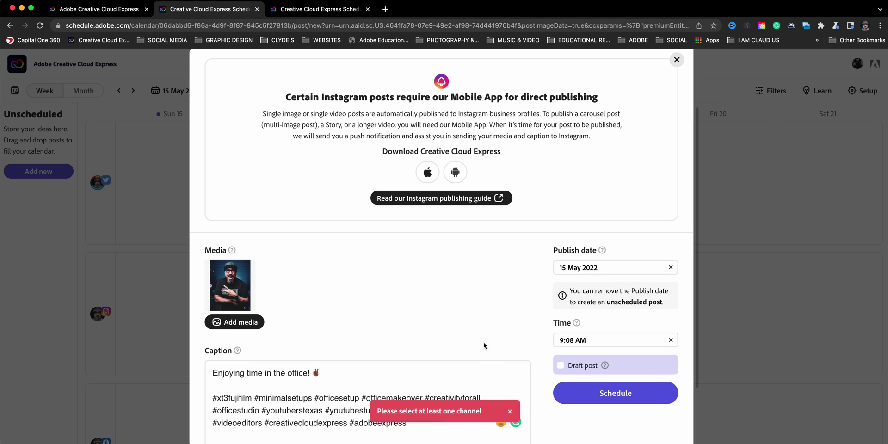
scroll(428, 364, "up", 3)
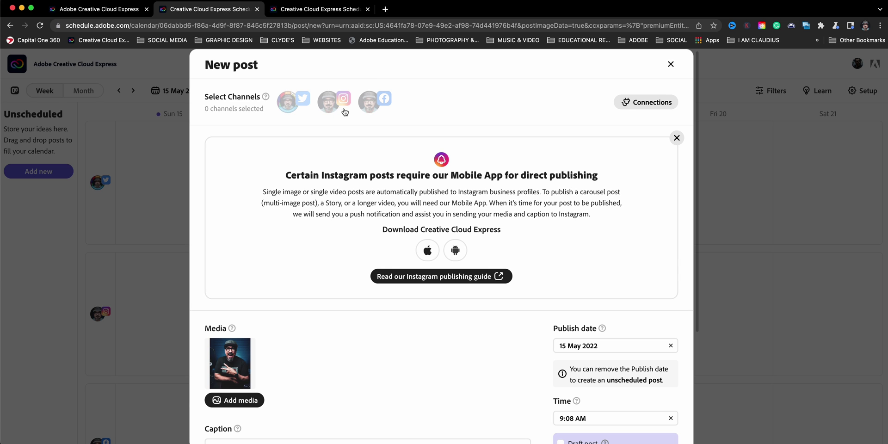
left_click(290, 106)
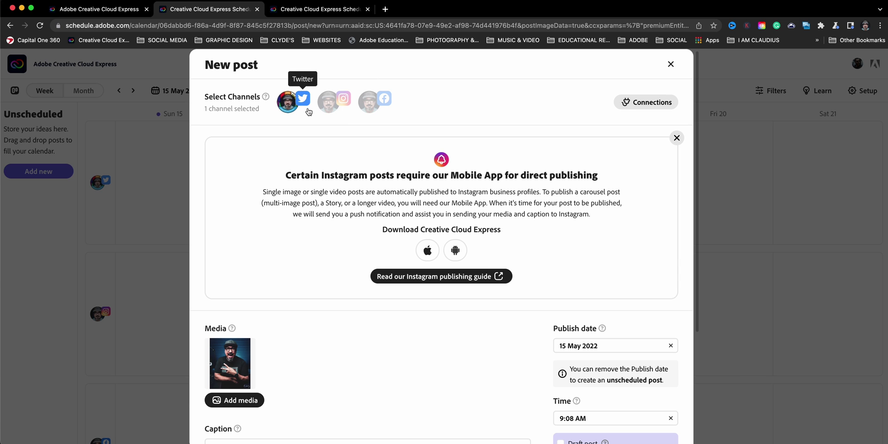
scroll(464, 321, "down", 2)
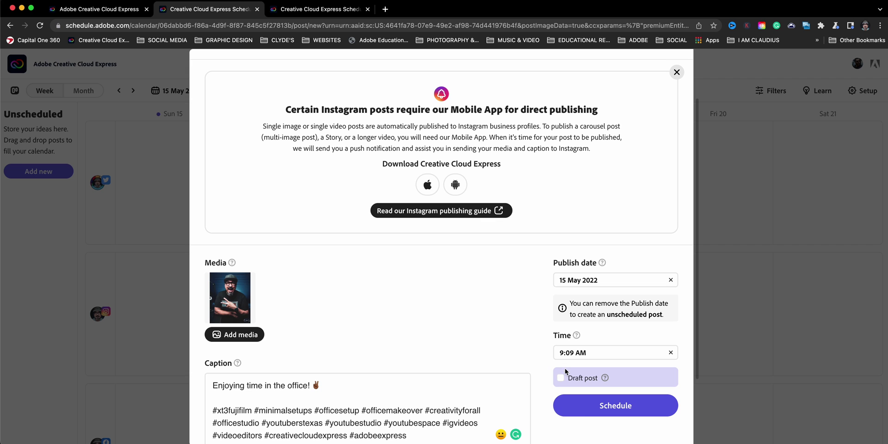
left_click(581, 407)
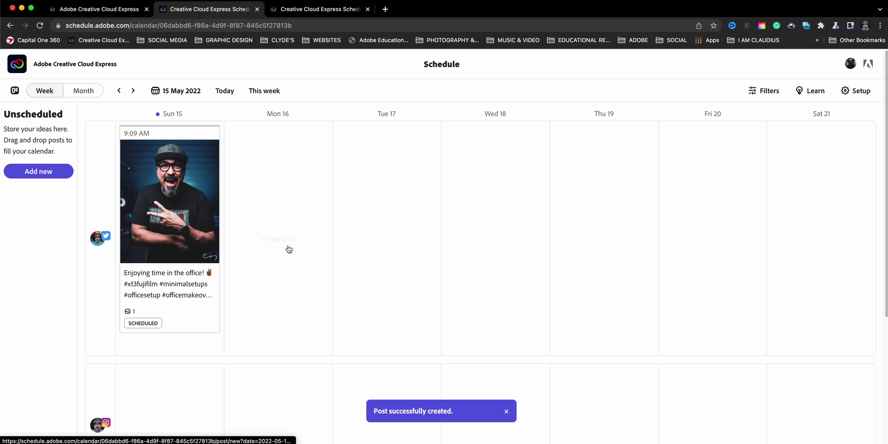
scroll(214, 311, "down", 3)
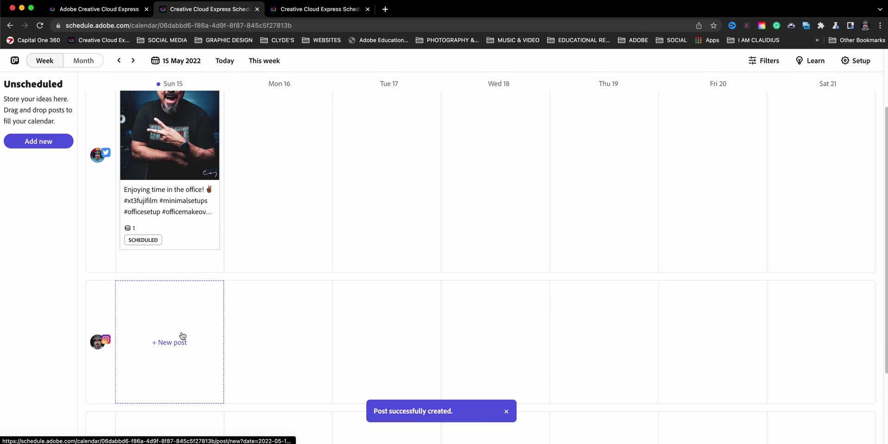
Duplicate the scheduled post, add Instagram as its channel, and schedule the copy for 9:09 AM
left_click(183, 140)
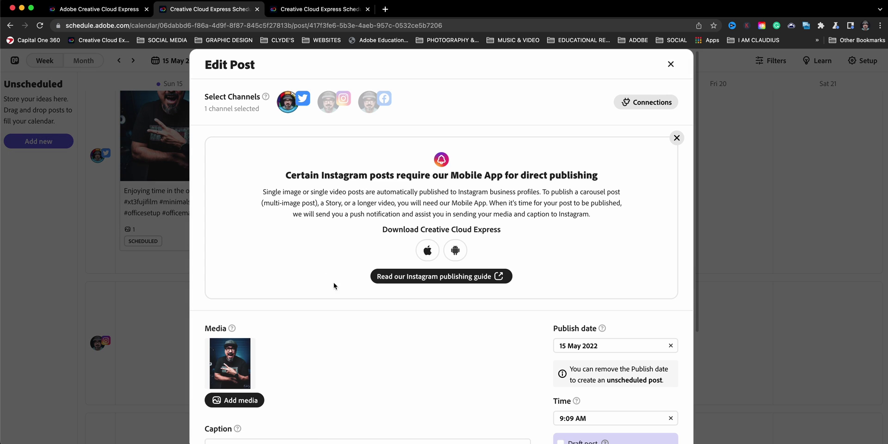
scroll(425, 339, "down", 3)
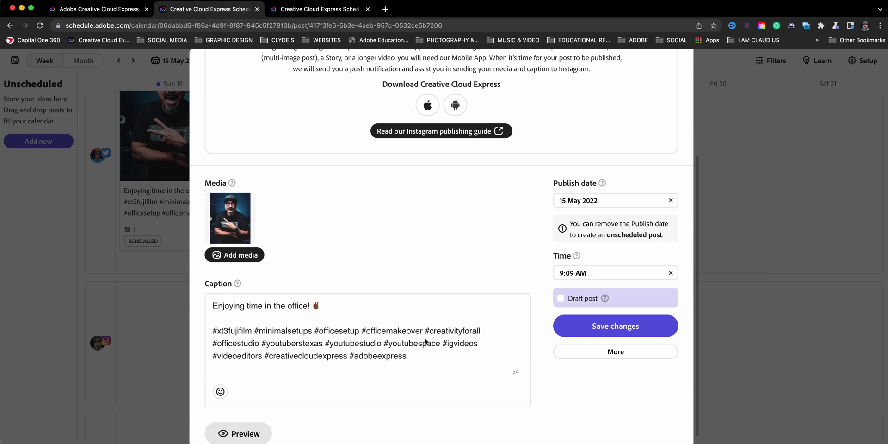
left_click(617, 354)
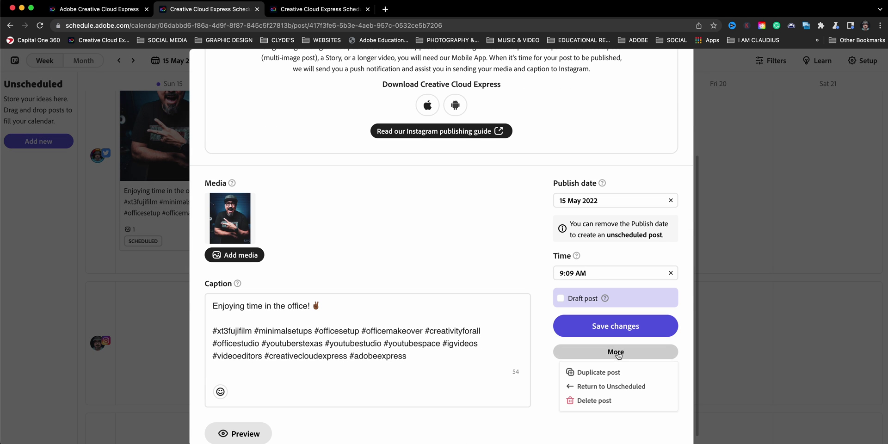
left_click(613, 376)
scroll(426, 315, "up", 3)
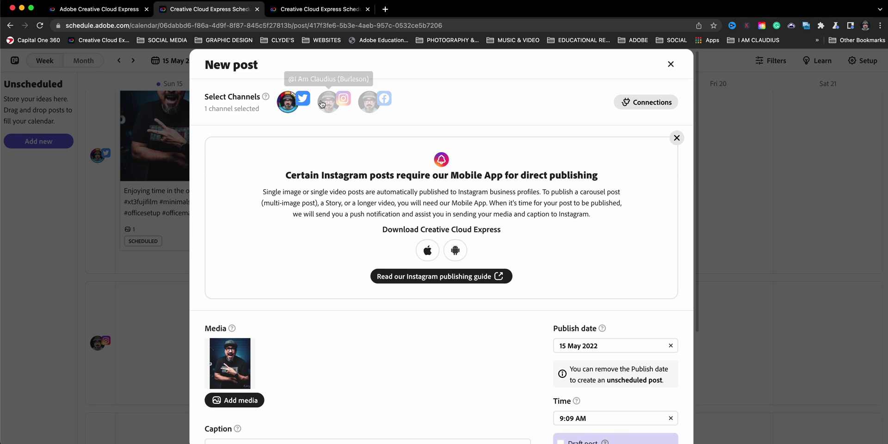
left_click(330, 104)
scroll(364, 252, "down", 2)
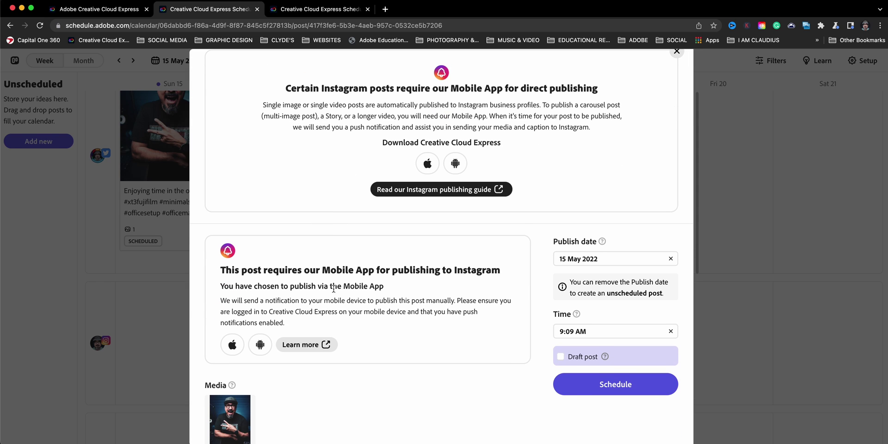
scroll(314, 295, "down", 1)
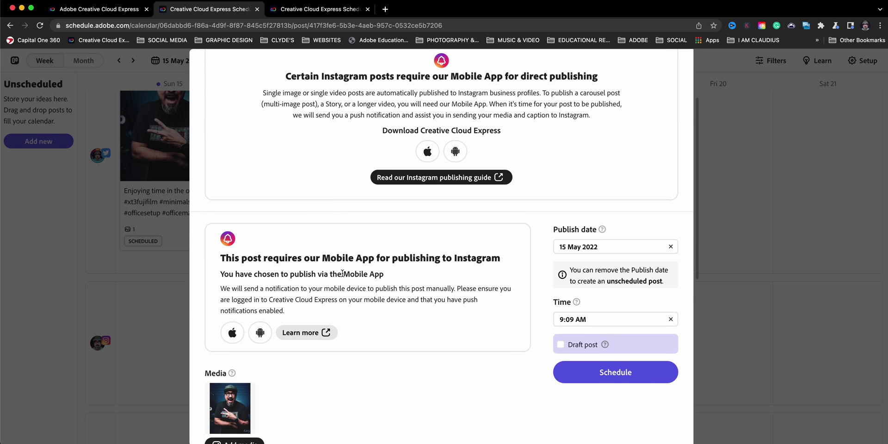
left_click(598, 375)
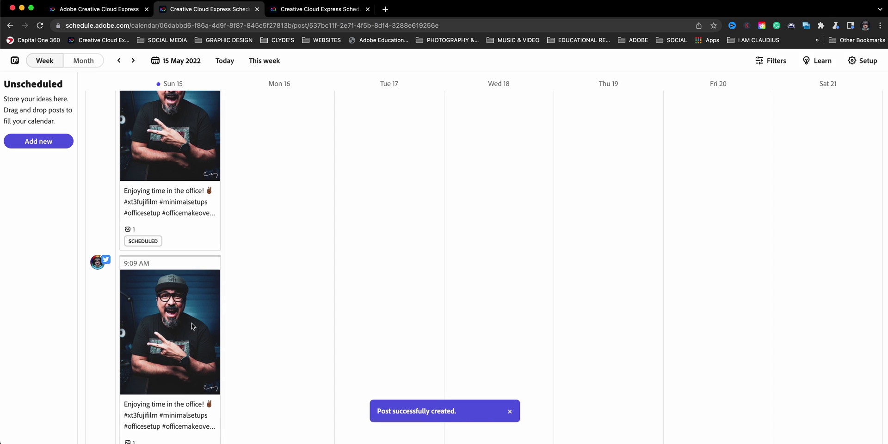
Duplicate the post again with Facebook as its channel and schedule it for 9:09 AM
left_click(192, 327)
scroll(587, 307, "down", 5)
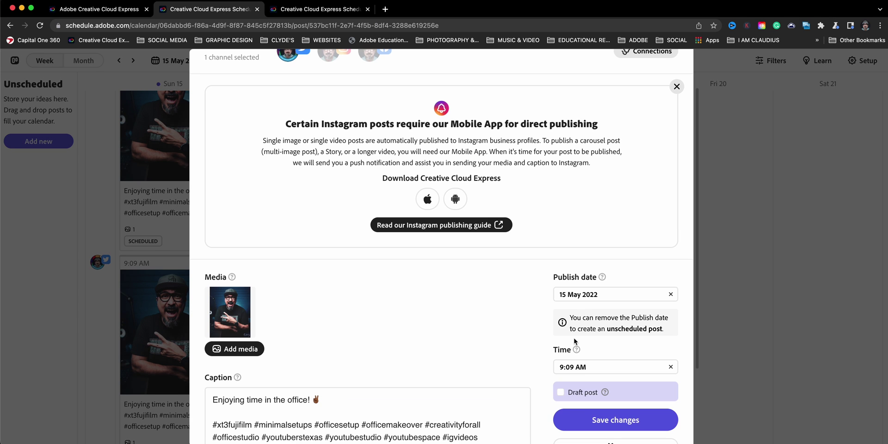
left_click(602, 342)
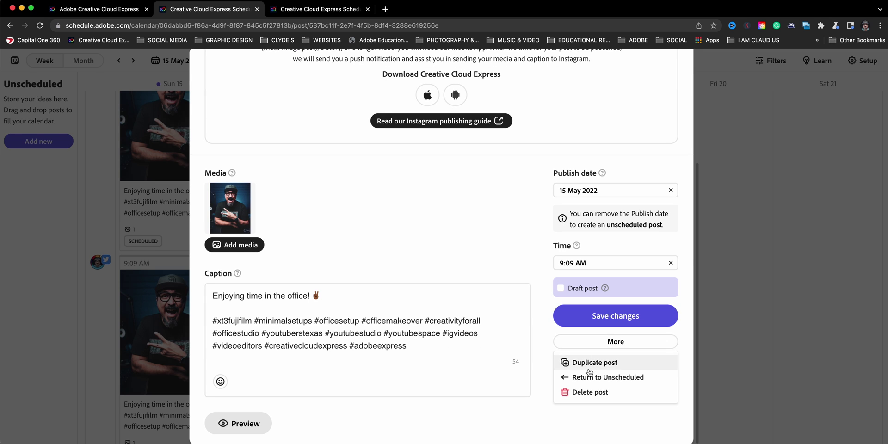
left_click(583, 360)
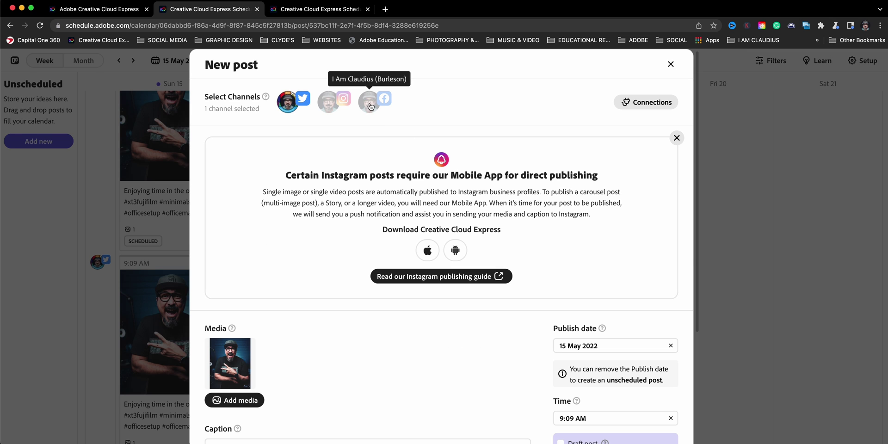
left_click(372, 104)
scroll(407, 232, "down", 5)
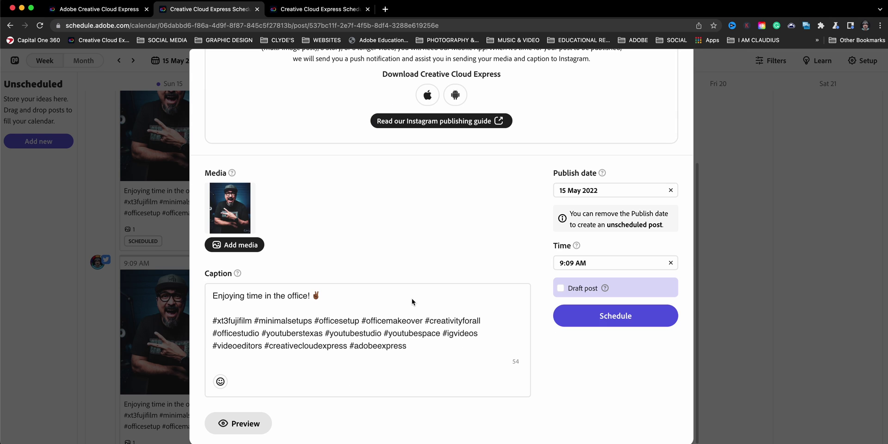
left_click(624, 328)
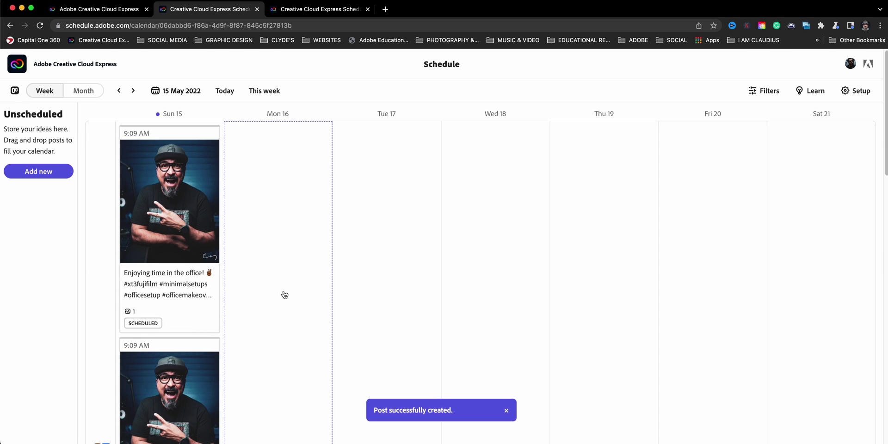
Start a new post in the Mon 16 May column of the schedule calendar
scroll(300, 294, "down", 5)
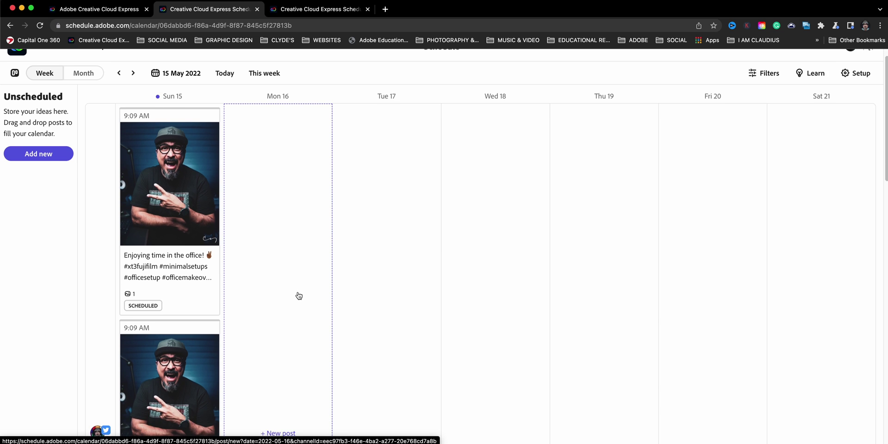
scroll(299, 296, "down", 1)
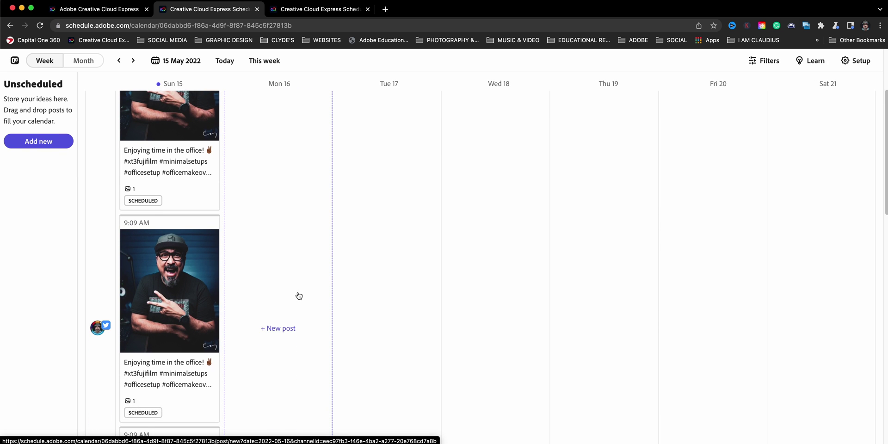
scroll(299, 296, "down", 1)
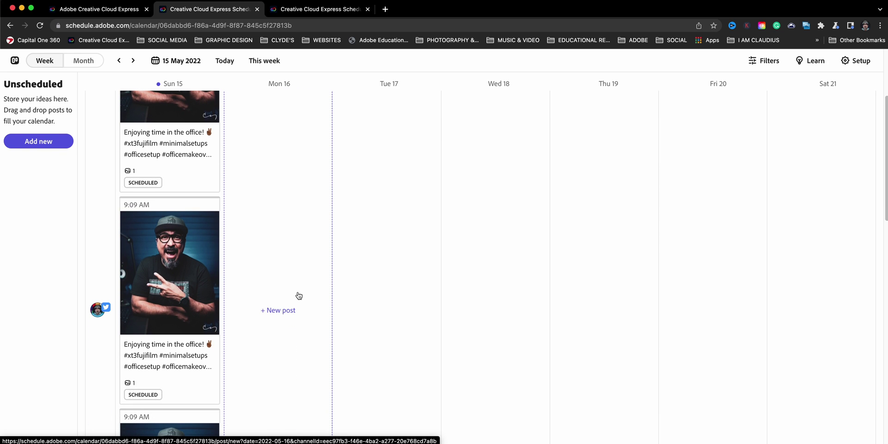
left_click(269, 312)
scroll(320, 300, "down", 1)
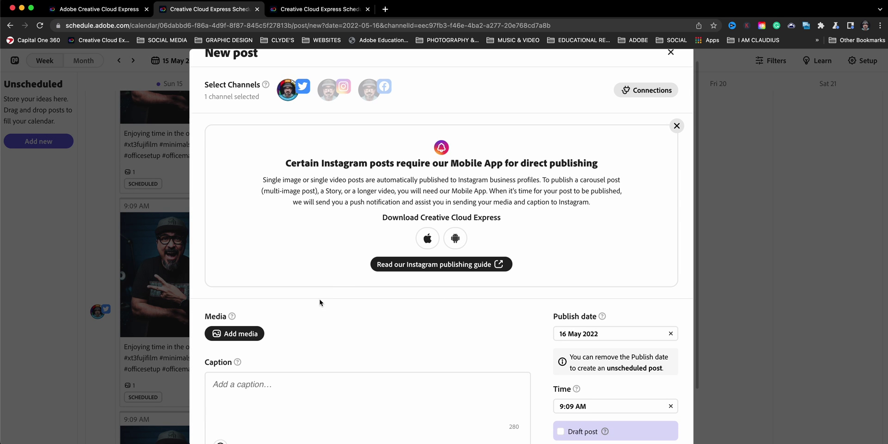
scroll(389, 110, "down", 1)
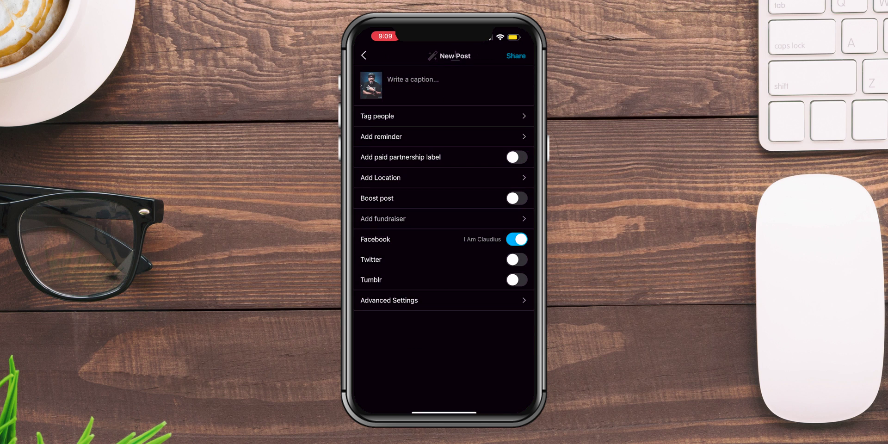
Paste 'Enjoying time in the office!' and its hashtags as the Instagram post caption and confirm
left_click(413, 79)
left_click(413, 79)
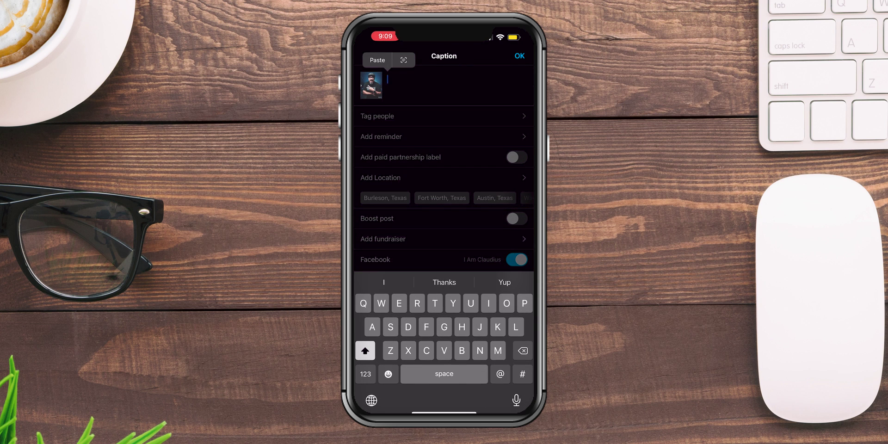
left_click(373, 60)
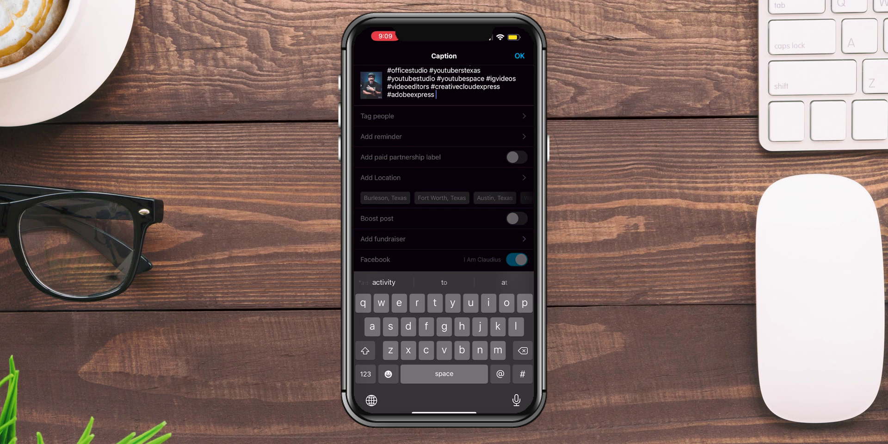
left_click(520, 56)
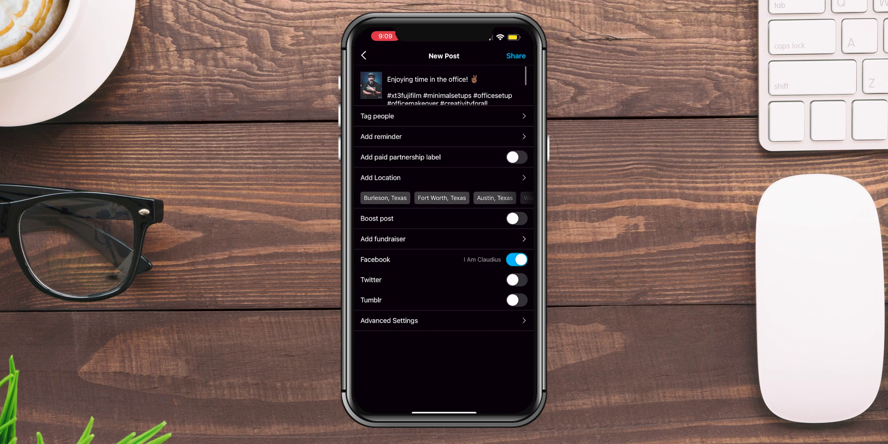